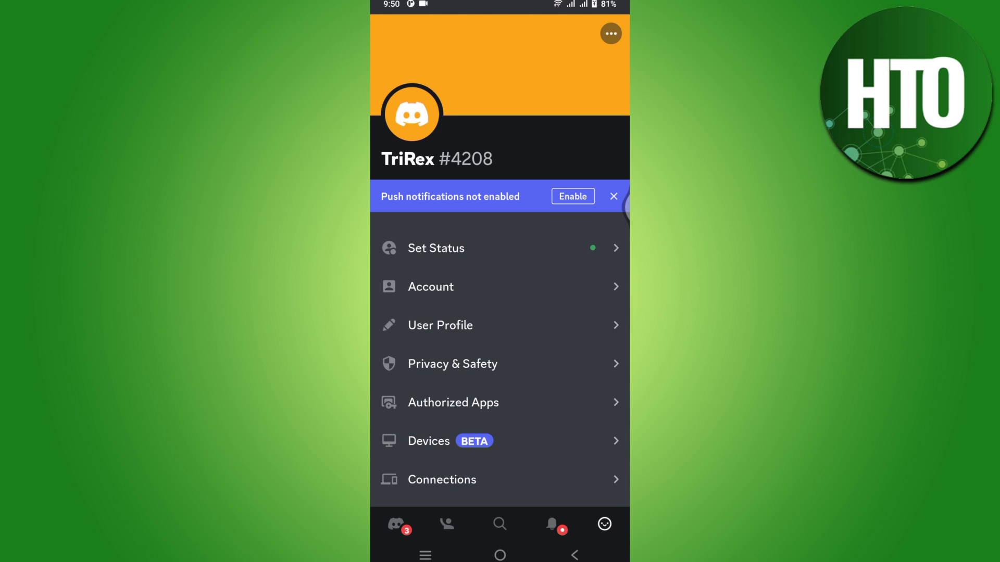
Start a new custom status from the Set Status panel on the profile.
click(574, 235)
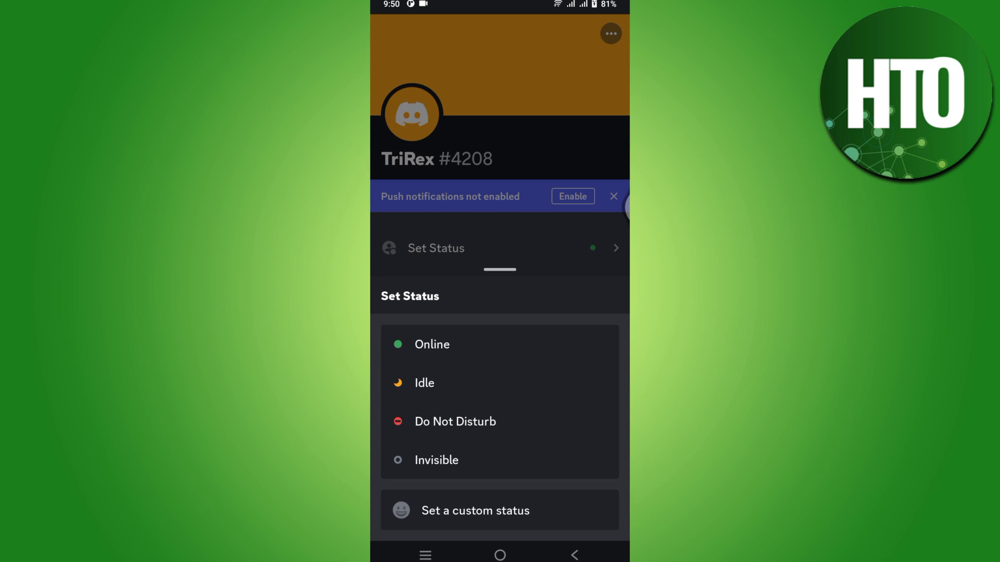
click(487, 511)
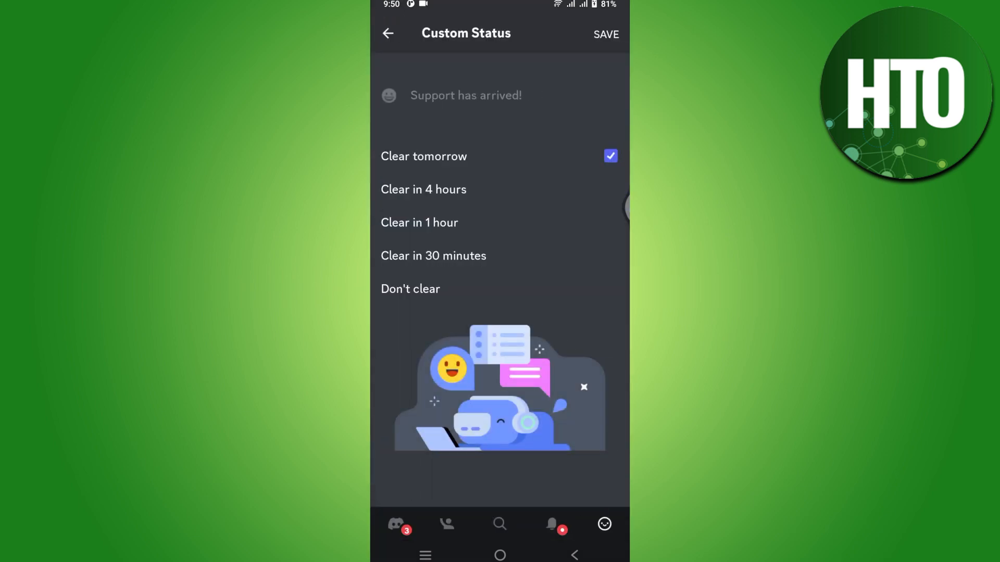
Enter 'roblox play' as the custom status text and save it.
click(551, 98)
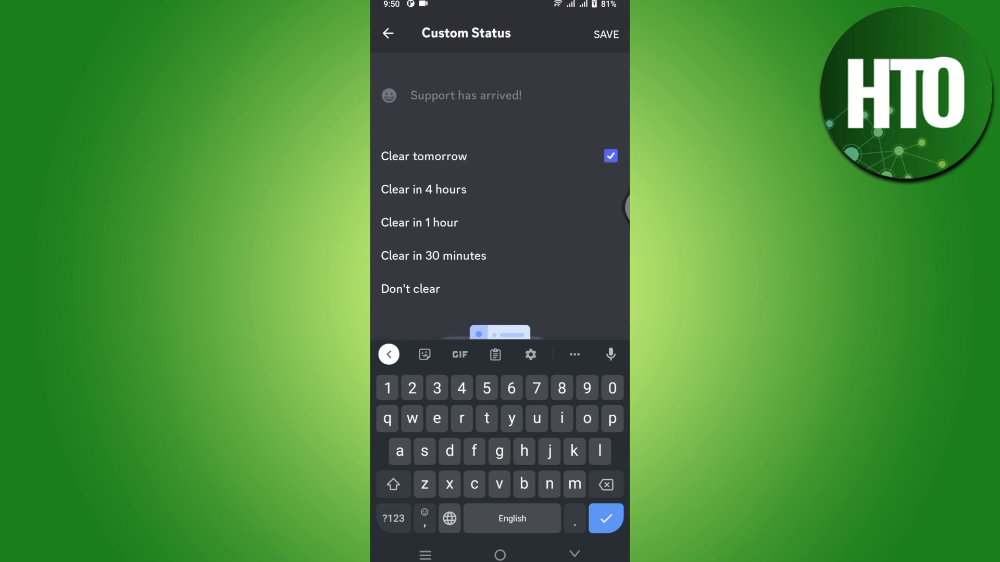
text(roblox pl)
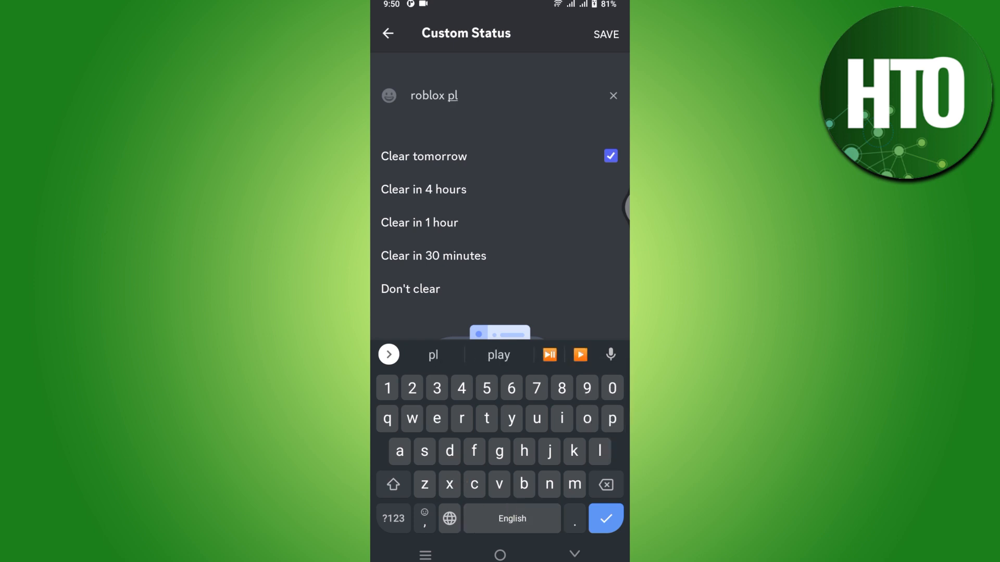
text(ay)
click(606, 34)
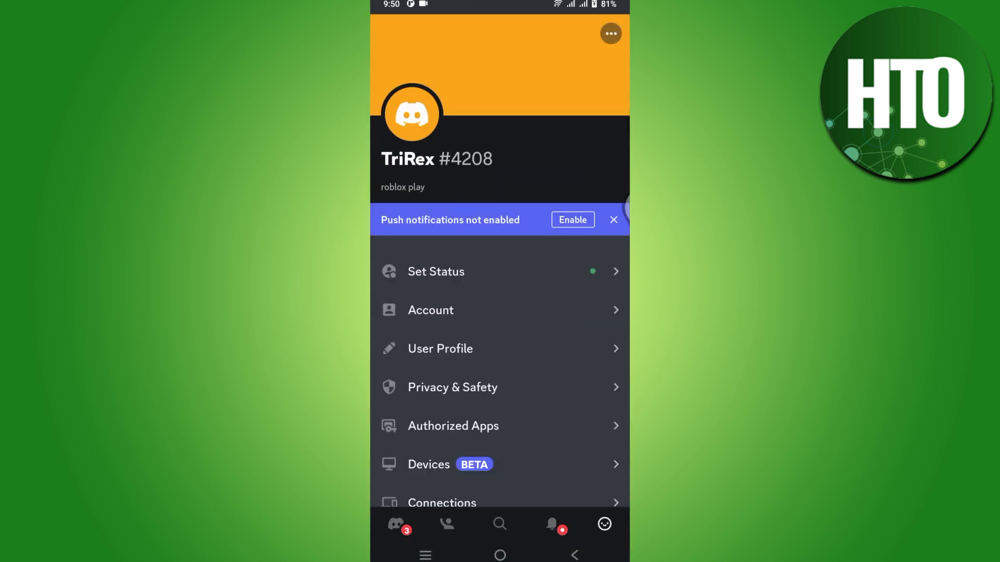
In Privacy & Safety, switch off 'Display current activity as a status message'.
click(511, 386)
drag(542, 290, 554, 141)
drag(547, 351, 547, 157)
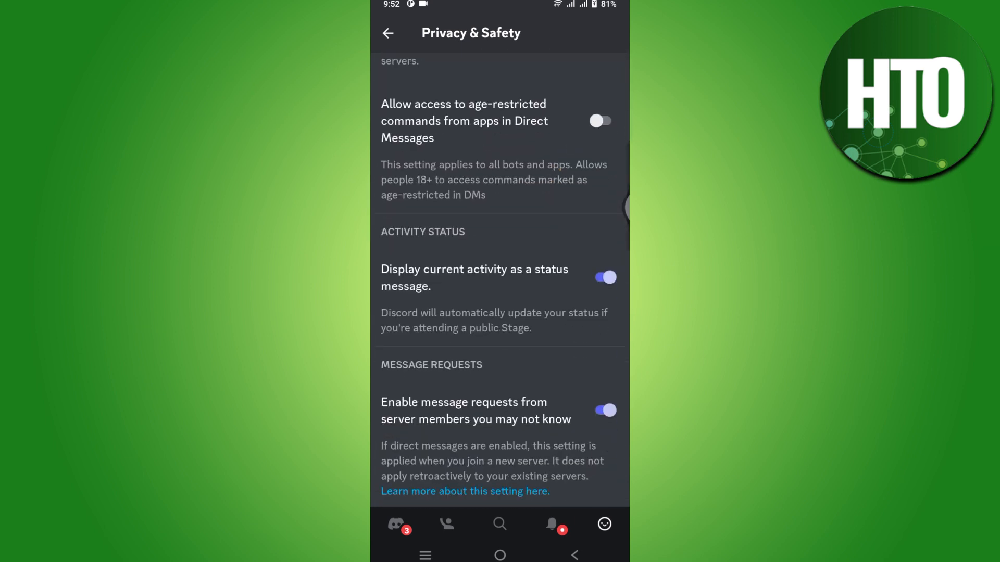
click(604, 277)
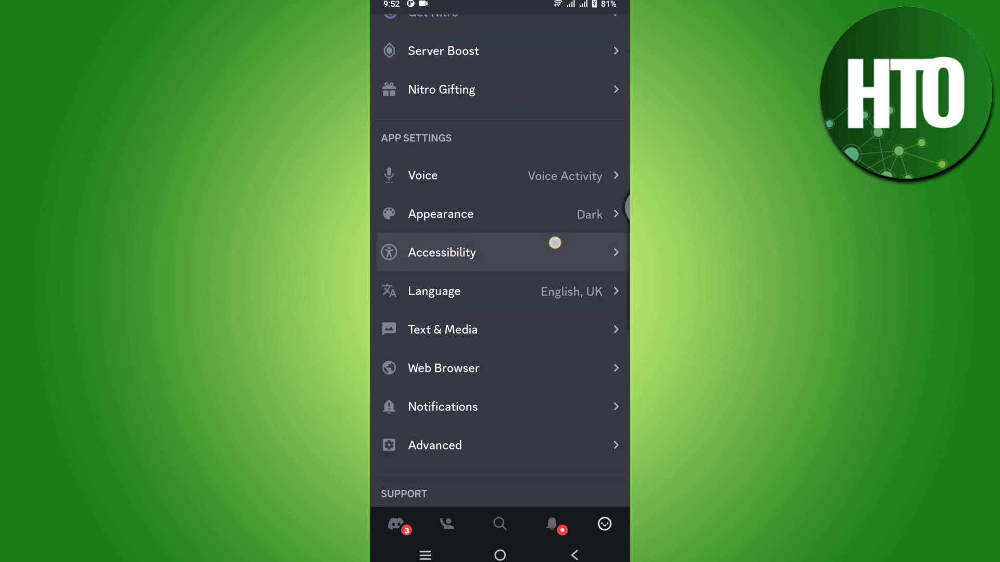
View the Accessibility settings with reduced-motion device sync shown switched off.
click(554, 243)
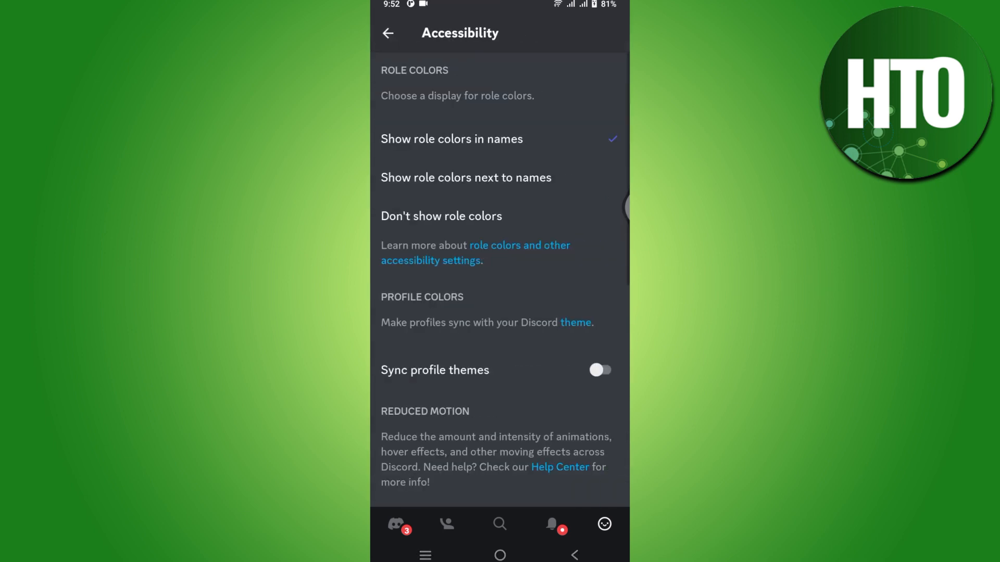
scroll(550, 360, down, 8)
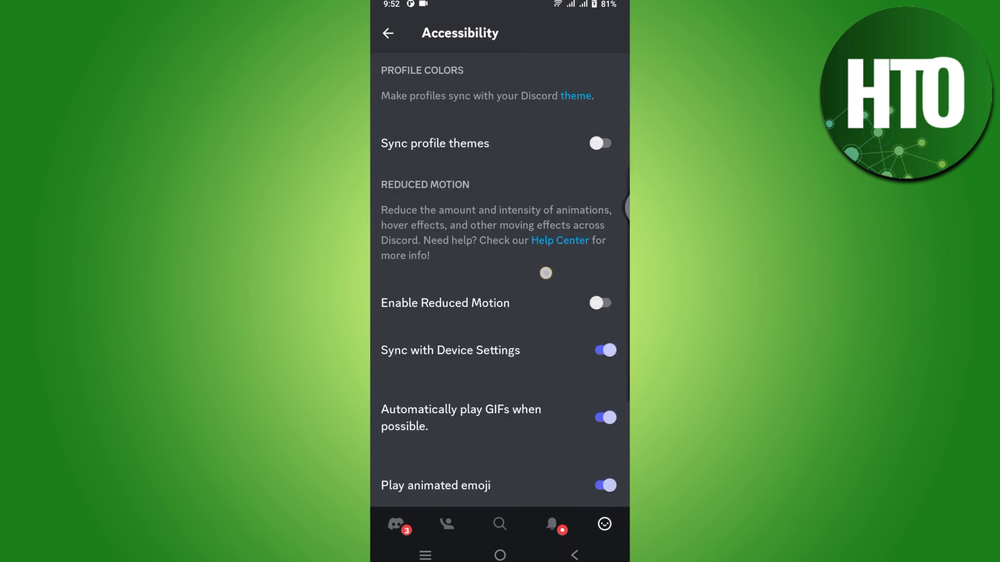
scroll(539, 257, down, 5)
scroll(539, 312, up, 8)
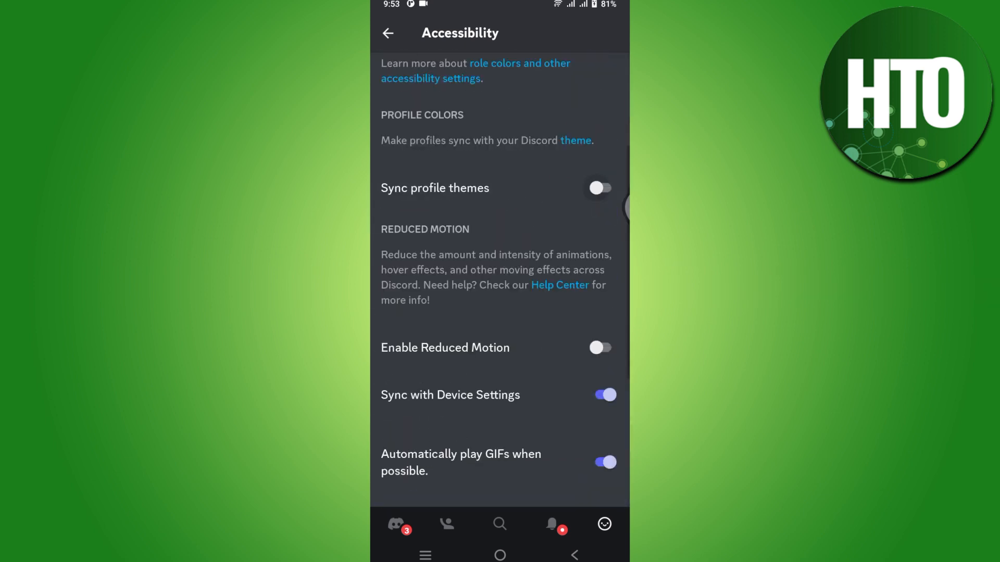
scroll(586, 313, down, 4)
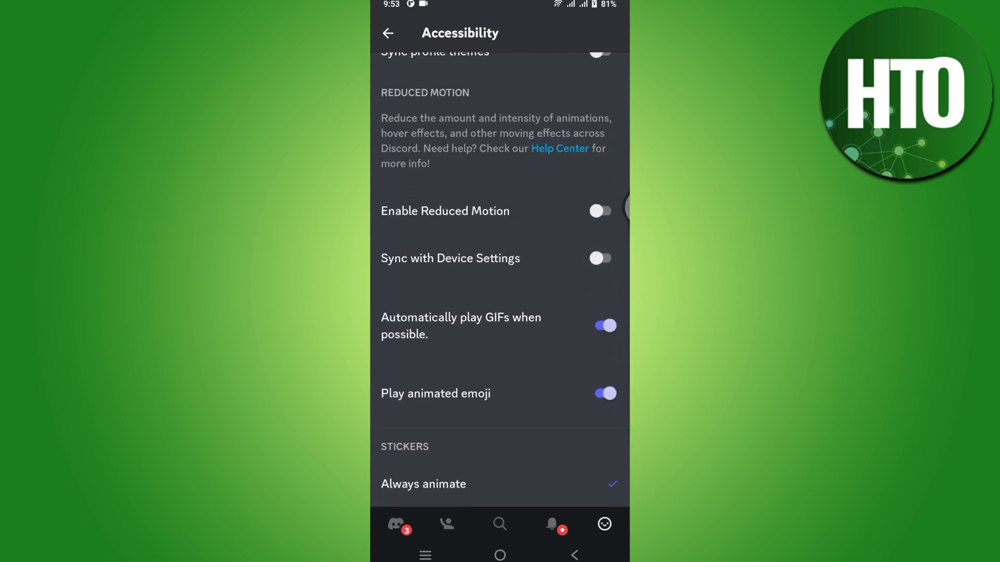